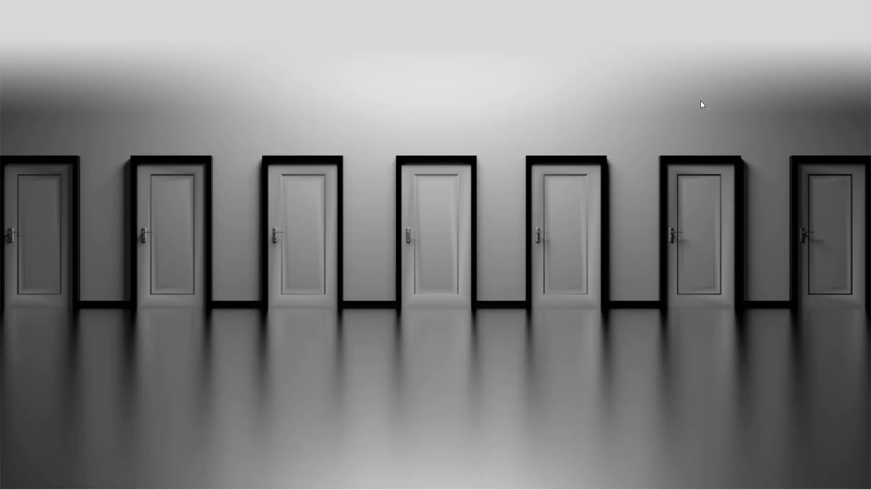
Bring up the ValliStart panel with the Windows key and lower the media volume to 50.
{"action": "key", "text": "super"}
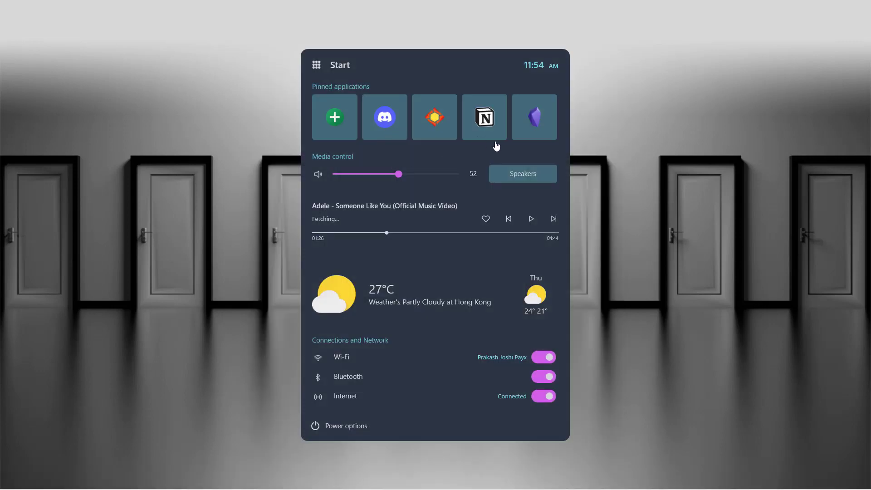
{"action": "left_click_drag", "start_coordinate": [407, 180], "coordinate": [397, 228]}
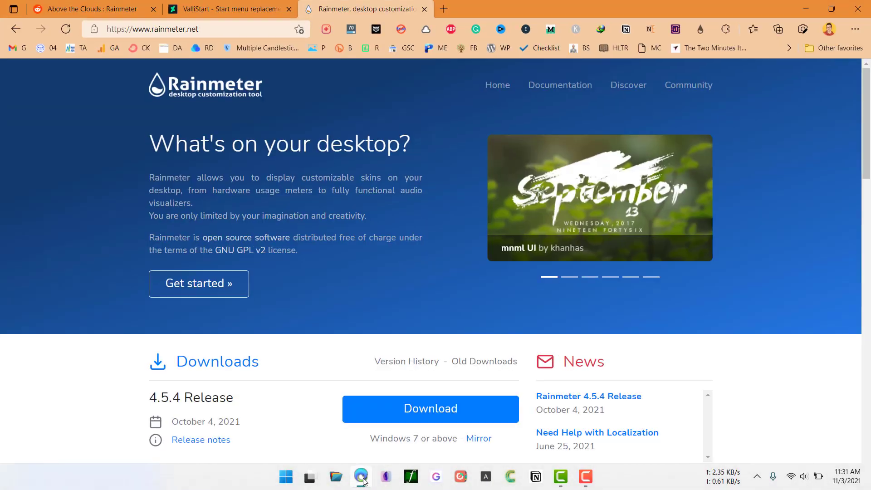
Scroll to Rainmeter's downloads section, then switch to the ValliStart DeviantArt tab.
{"action": "scroll", "coordinate": [309, 393], "scroll_direction": "down", "scroll_amount": 2}
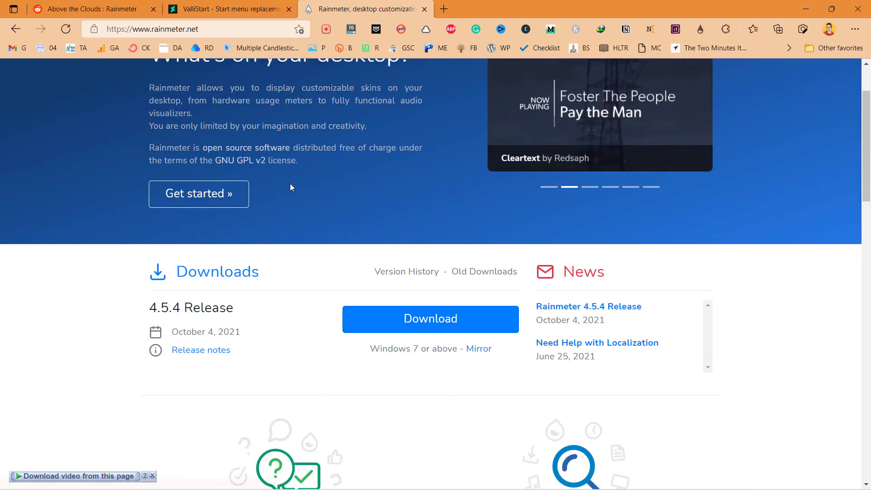
{"action": "key", "text": "ctrl+shift+Tab"}
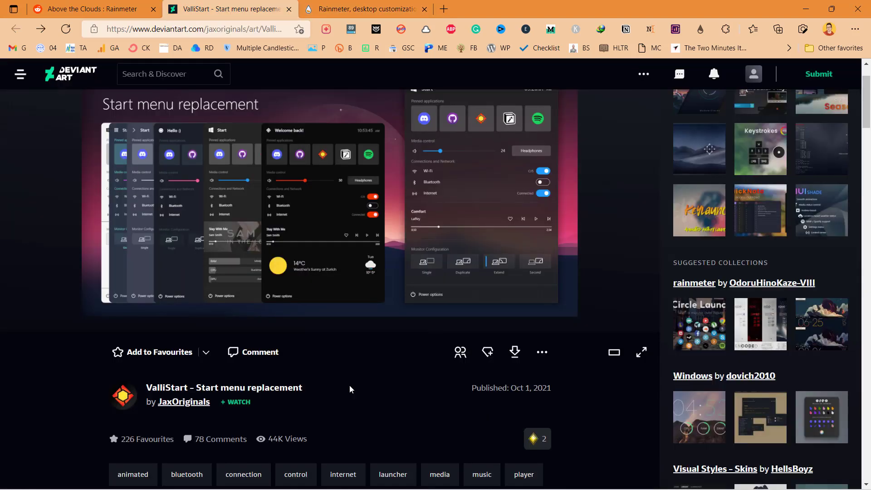
{"action": "left_click", "coordinate": [176, 34]}
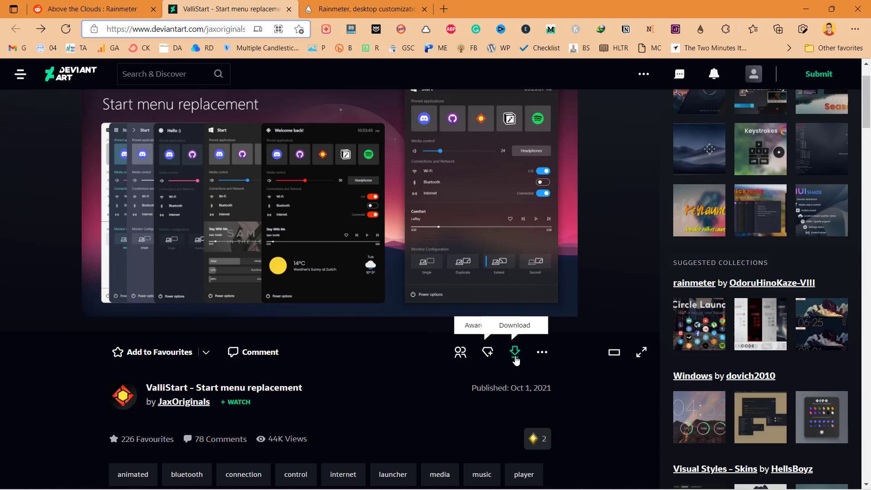
Launch the Rainmeter-4.5.4 installer from the Downloads folder.
{"action": "left_click", "coordinate": [805, 9]}
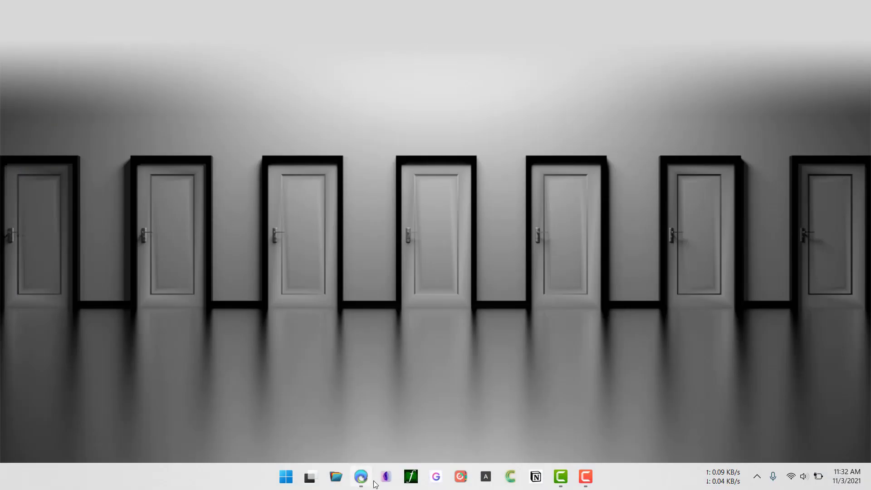
{"action": "left_click", "coordinate": [336, 478]}
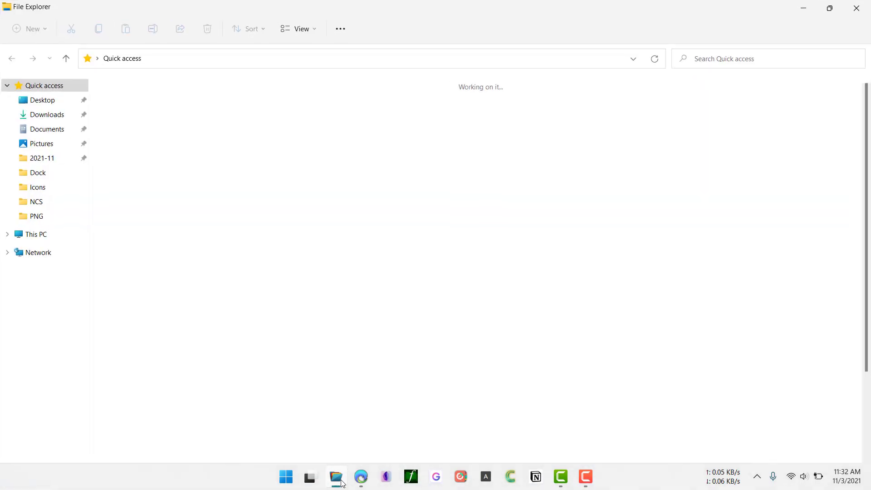
{"action": "left_click", "coordinate": [47, 115]}
{"action": "double_click", "coordinate": [122, 220]}
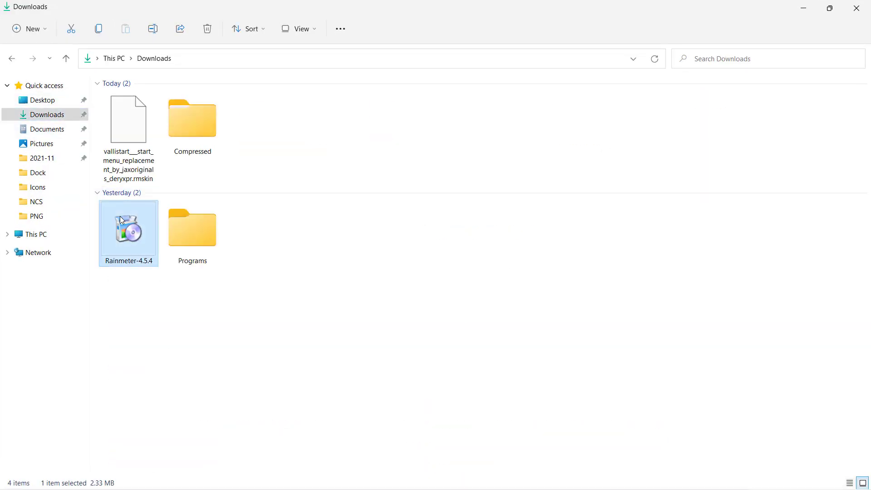
Install Rainmeter 4.5.4 with the default options and launch it.
{"action": "left_click", "coordinate": [437, 275]}
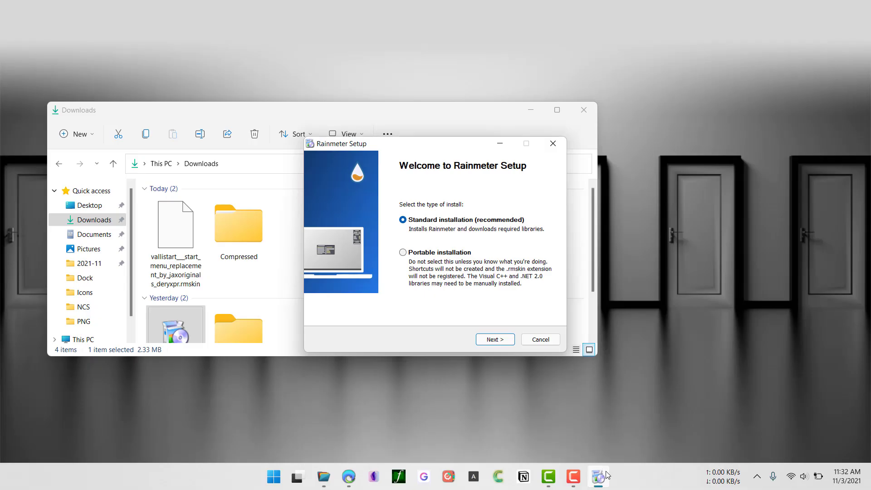
{"action": "left_click", "coordinate": [504, 341]}
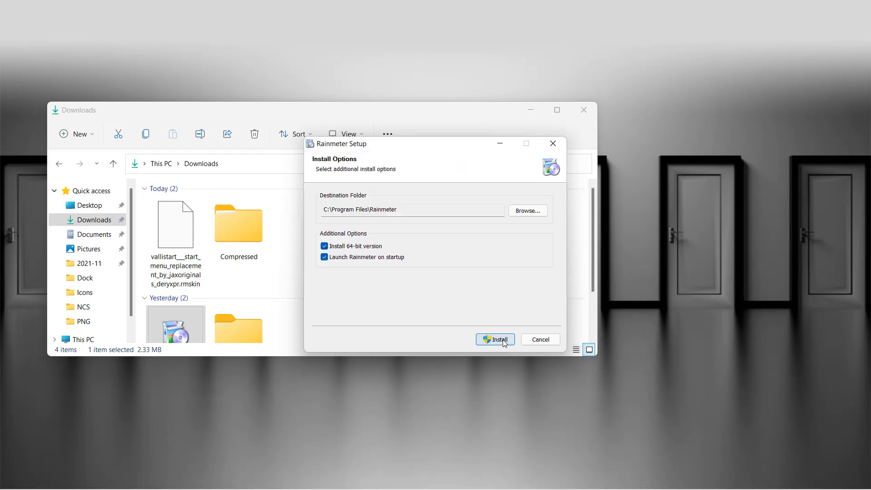
{"action": "left_click", "coordinate": [502, 340]}
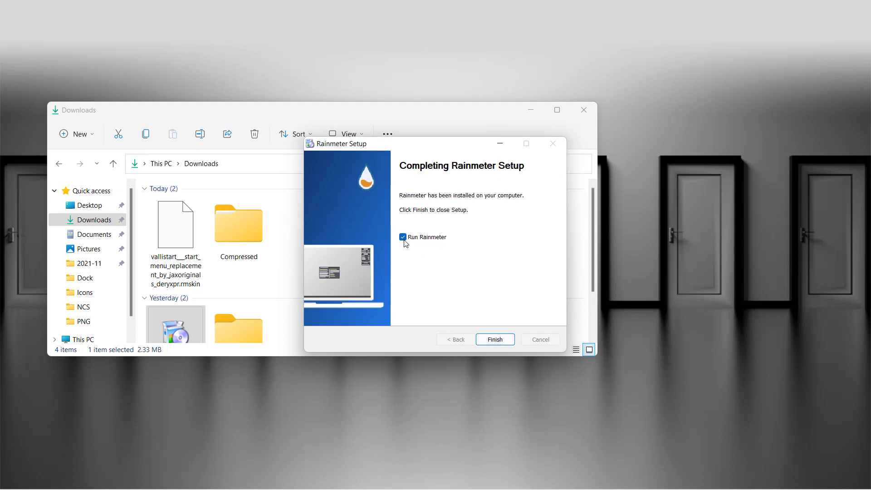
{"action": "left_click", "coordinate": [497, 341]}
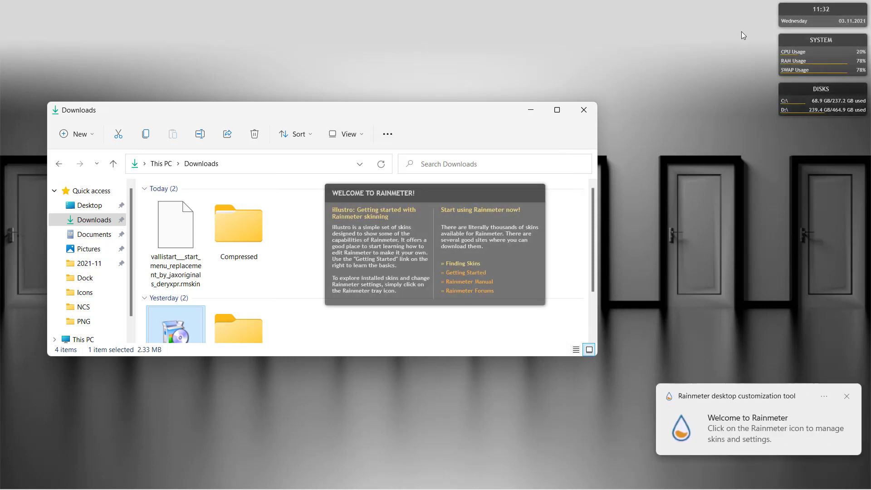
Unload the illustro Welcome, Disks, System and Clock skins from the desktop.
{"action": "right_click", "coordinate": [465, 192]}
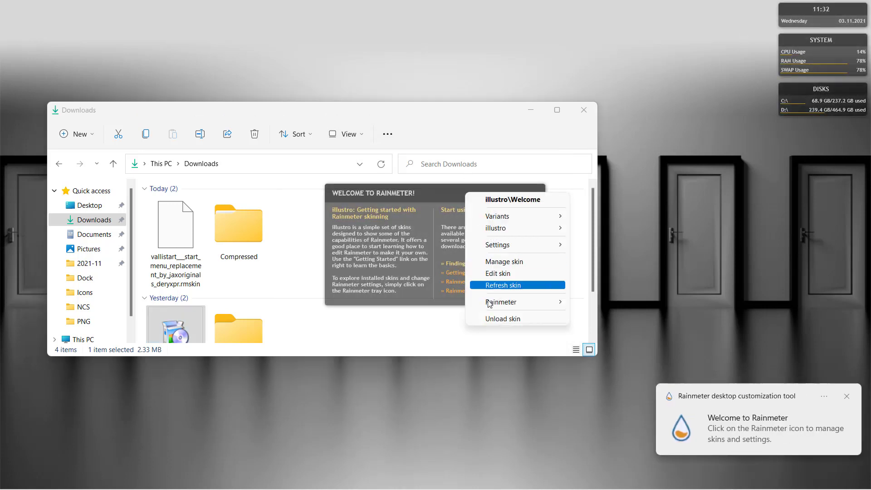
{"action": "left_click", "coordinate": [489, 319]}
{"action": "right_click", "coordinate": [834, 88]}
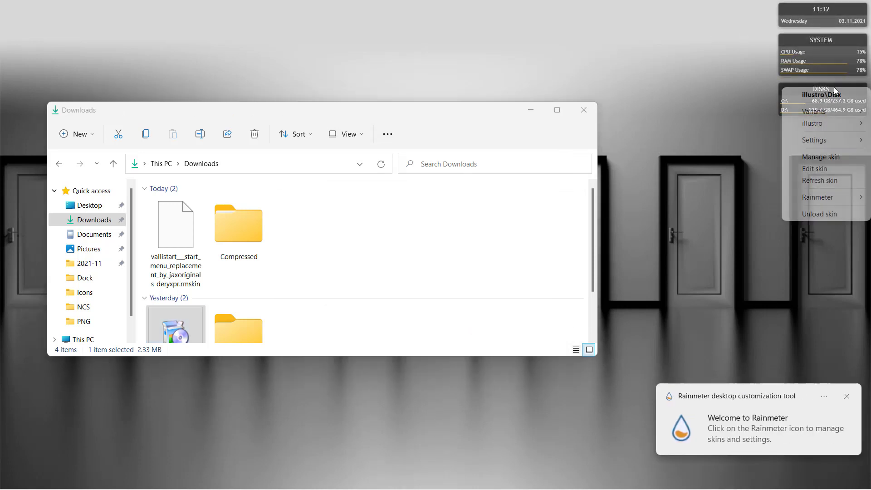
{"action": "left_click", "coordinate": [820, 210]}
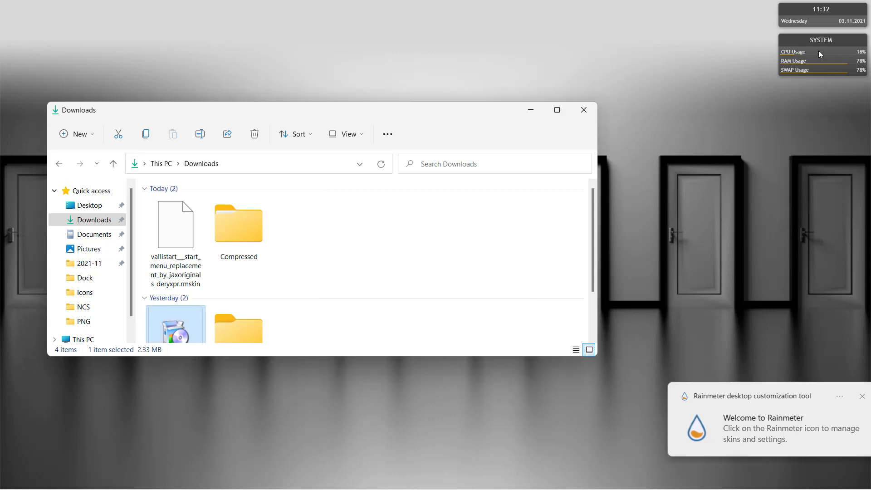
{"action": "right_click", "coordinate": [818, 51]}
{"action": "left_click", "coordinate": [837, 177]}
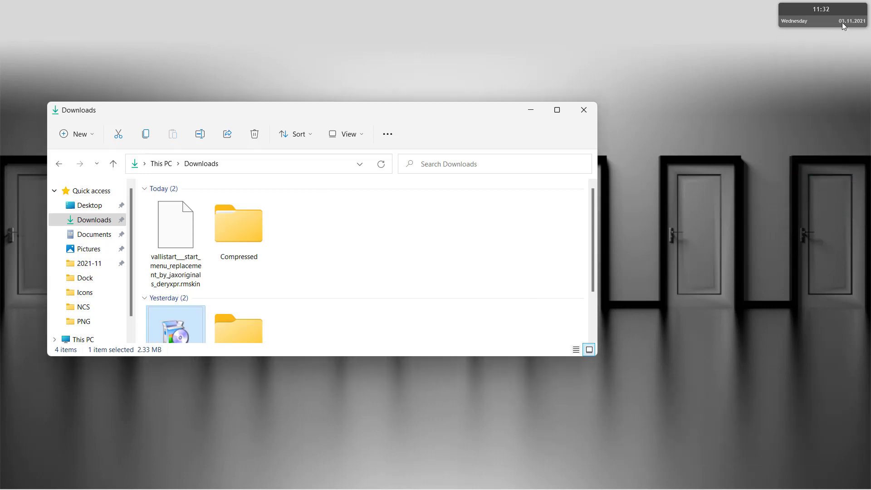
{"action": "right_click", "coordinate": [843, 23]}
{"action": "left_click", "coordinate": [827, 146]}
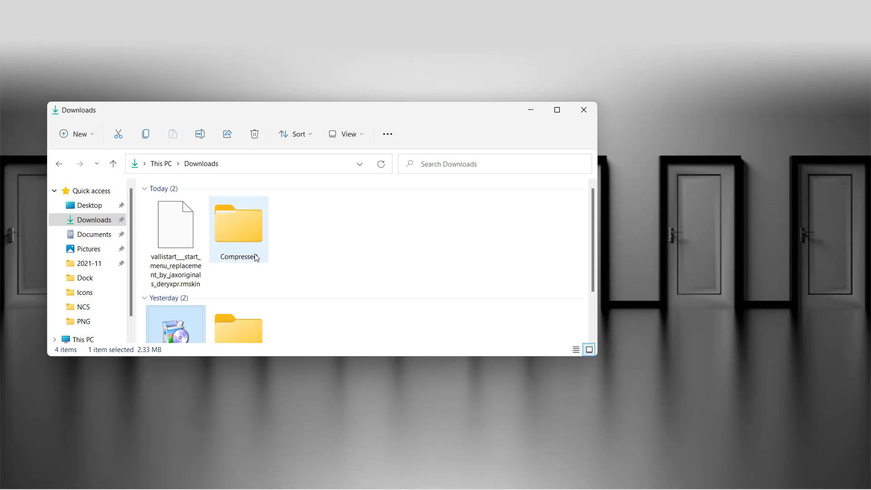
{"action": "right_click", "coordinate": [333, 253]}
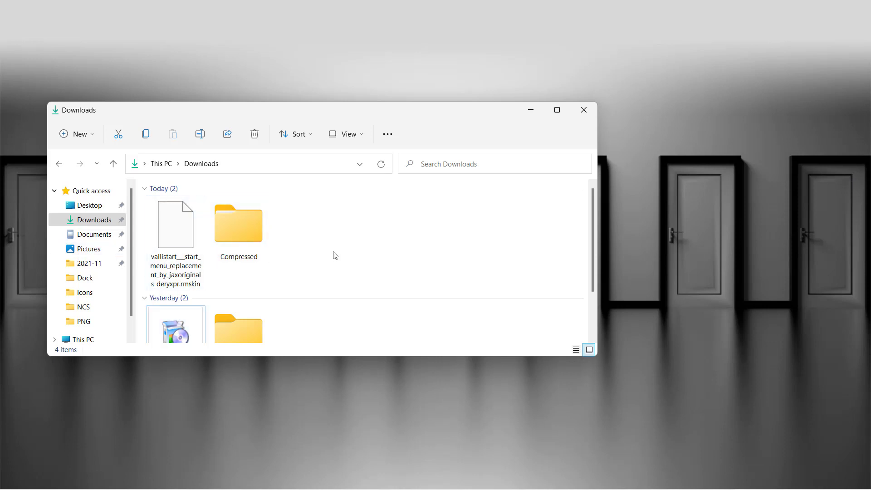
Refresh Downloads and install the vallistart .rmskin package via the Skin Installer.
{"action": "left_click", "coordinate": [362, 400]}
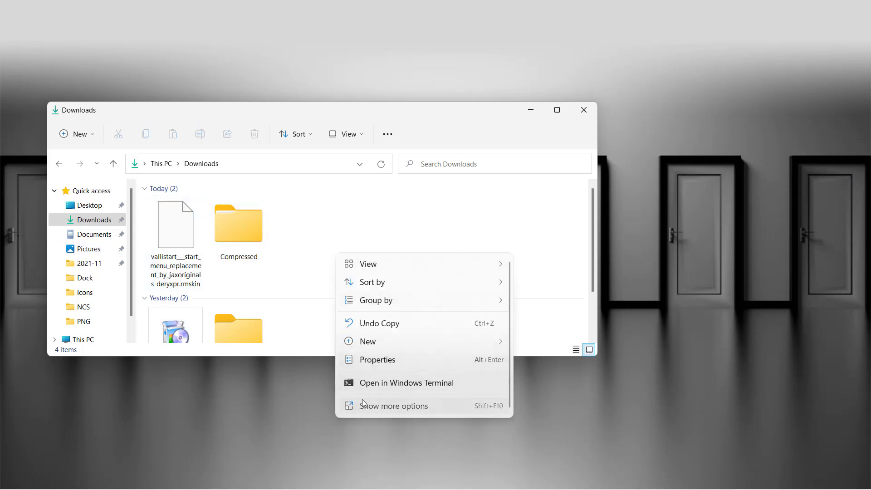
{"action": "left_click", "coordinate": [400, 281]}
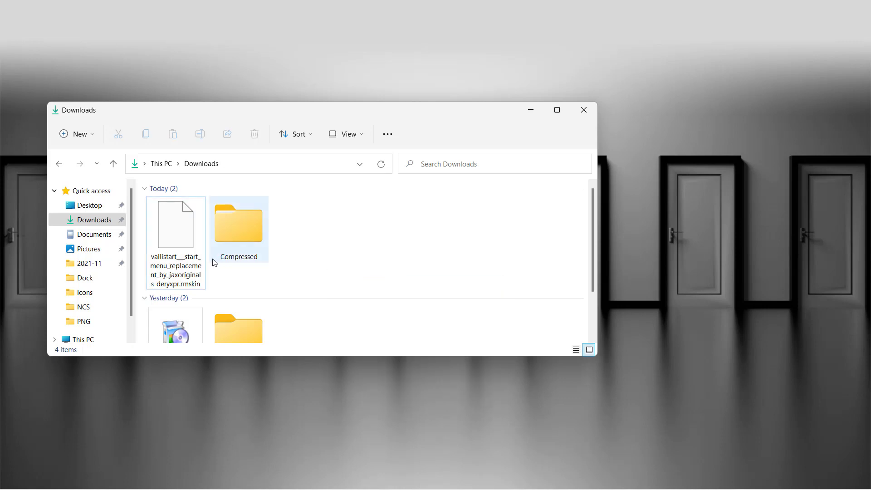
{"action": "double_click", "coordinate": [195, 260]}
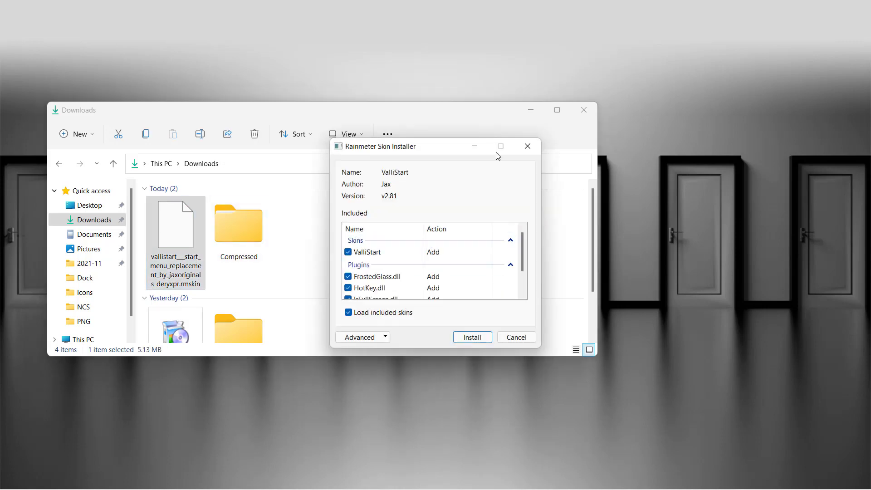
{"action": "left_click", "coordinate": [584, 110]}
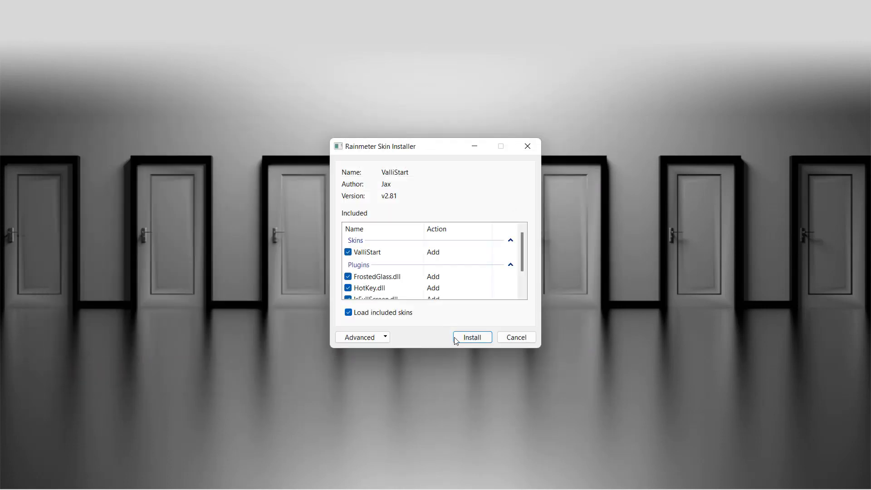
{"action": "left_click", "coordinate": [475, 335]}
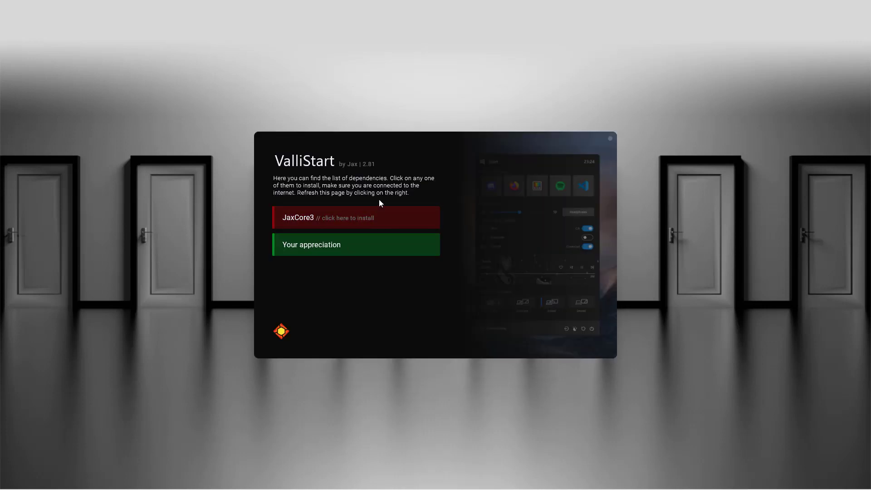
Install JaxCore3, close the Discord popup, continue past dependencies, and browse the Skins list.
{"action": "left_click", "coordinate": [383, 224]}
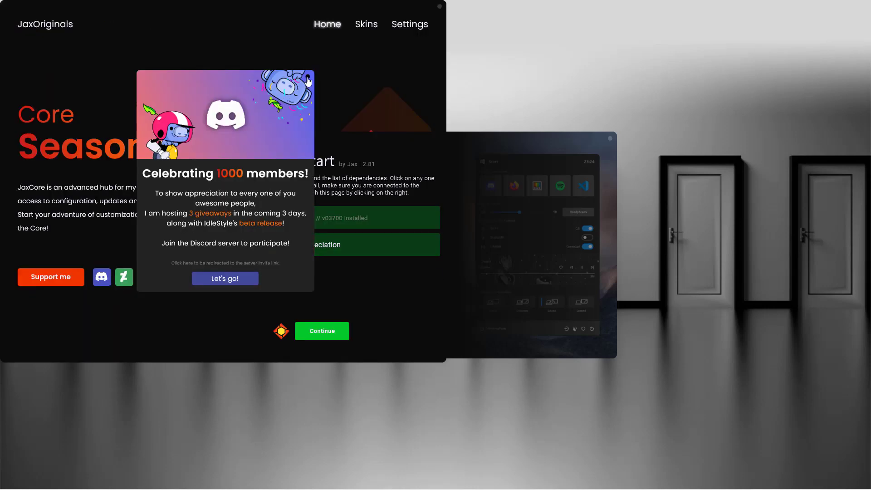
{"action": "left_click", "coordinate": [307, 78]}
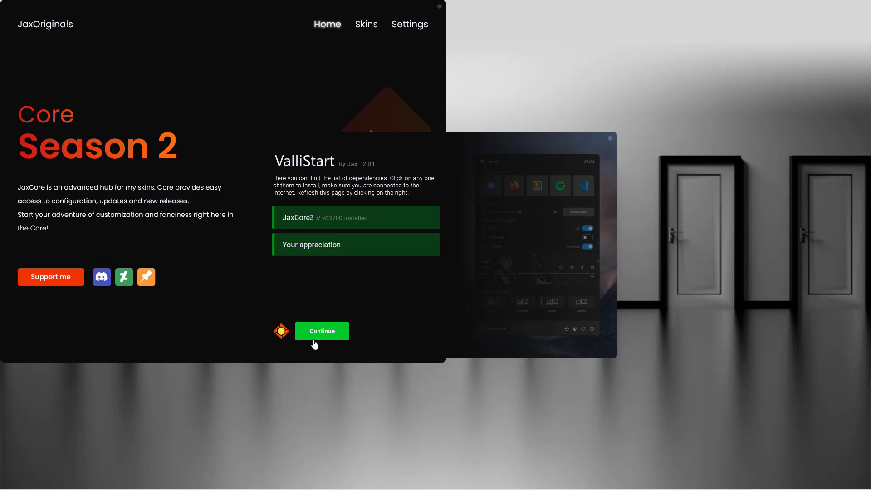
{"action": "left_click", "coordinate": [314, 341]}
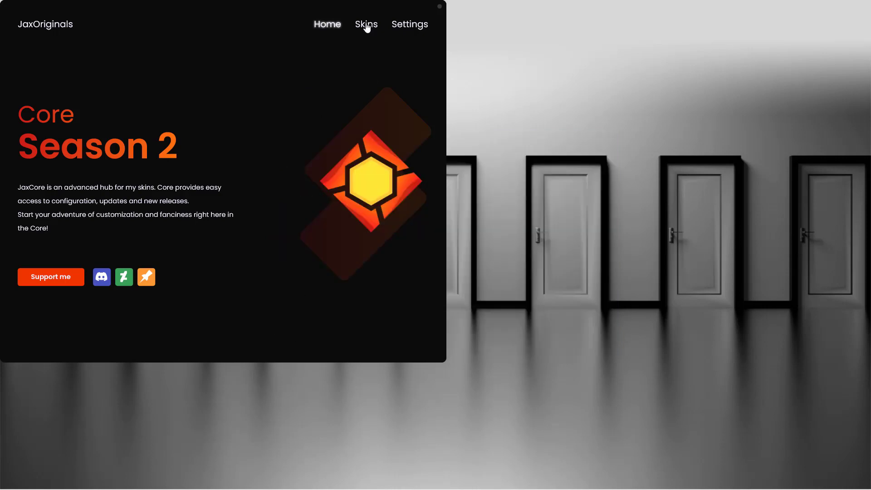
{"action": "left_click", "coordinate": [367, 25]}
{"action": "scroll", "coordinate": [311, 200], "scroll_direction": "down", "scroll_amount": 8}
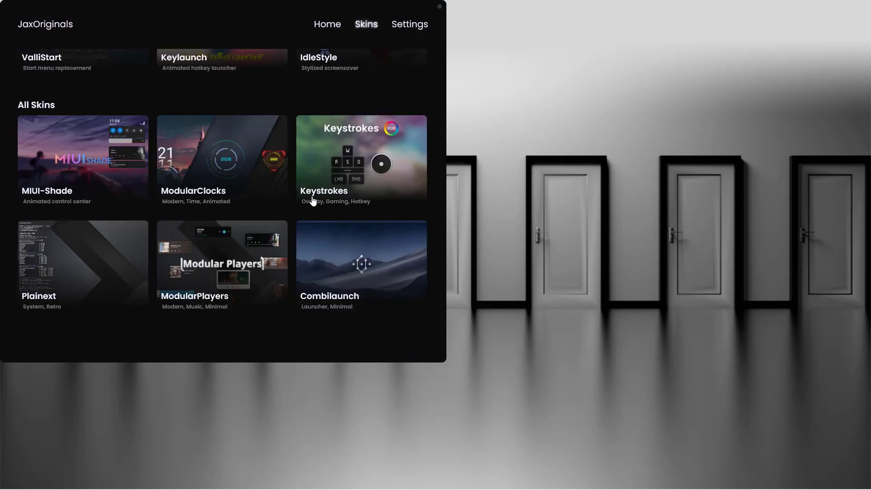
{"action": "scroll", "coordinate": [313, 200], "scroll_direction": "up", "scroll_amount": 8}
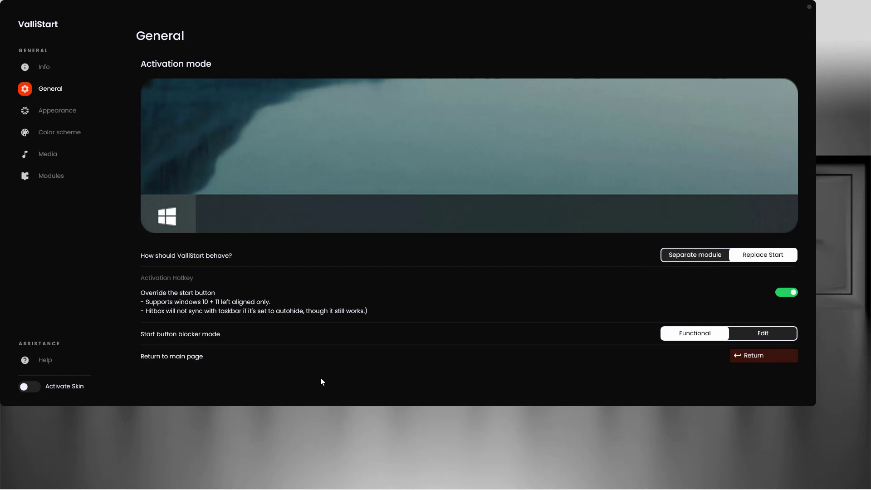
Toggle the start-button override back on and activate the ValliStart skin.
{"action": "left_click", "coordinate": [790, 296]}
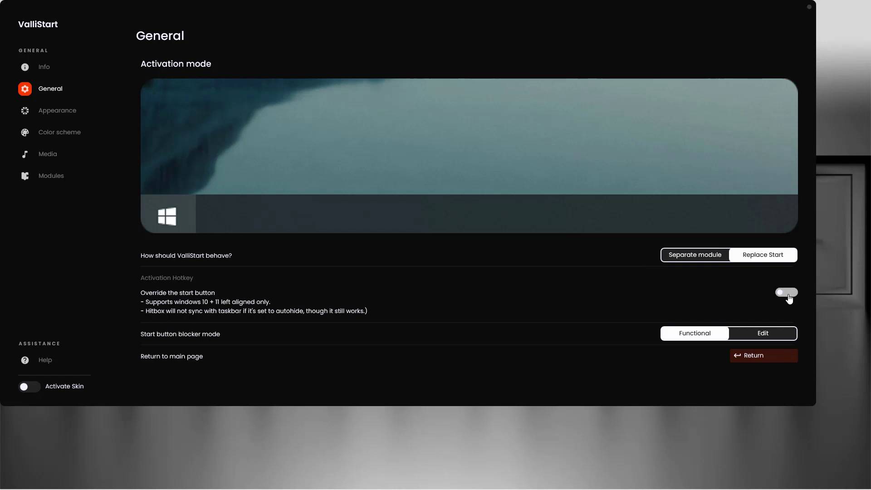
{"action": "left_click", "coordinate": [784, 299]}
{"action": "left_click", "coordinate": [32, 391]}
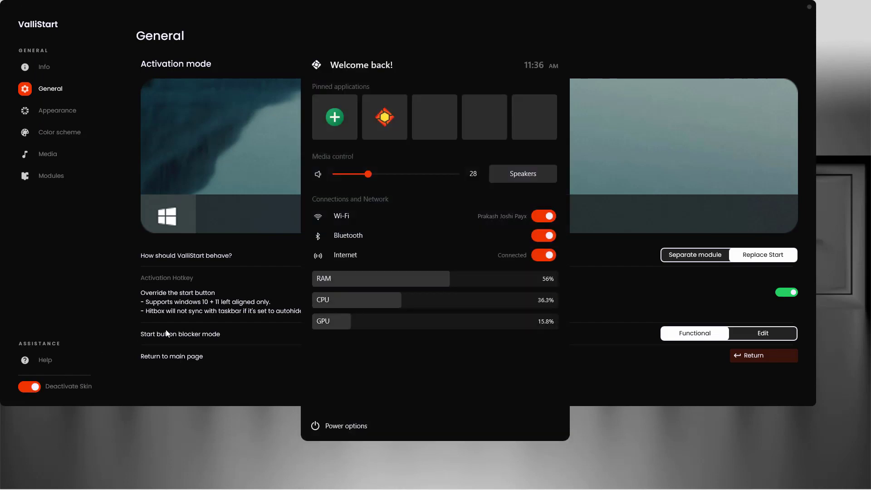
Test the ValliStart menu using the Windows key and the taskbar Start button.
{"action": "key", "text": "super"}
{"action": "key", "text": "super"}
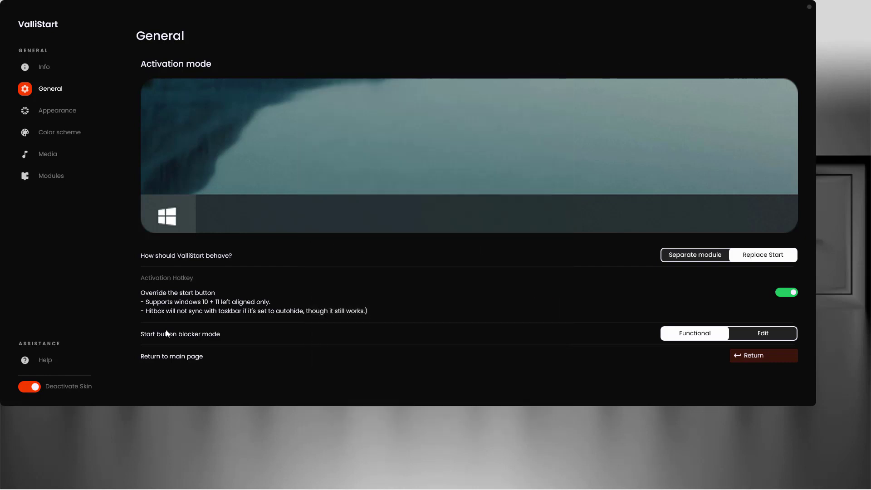
{"action": "key", "text": "super"}
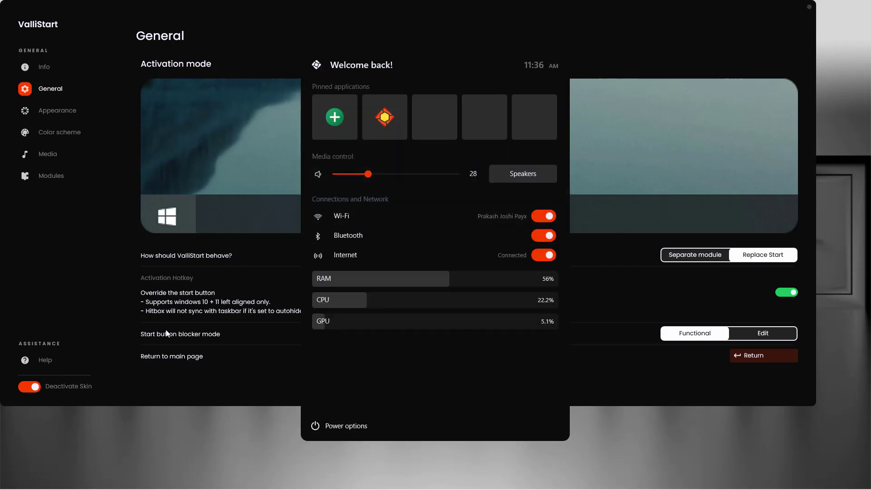
{"action": "key", "text": "super"}
{"action": "key", "text": "super"}
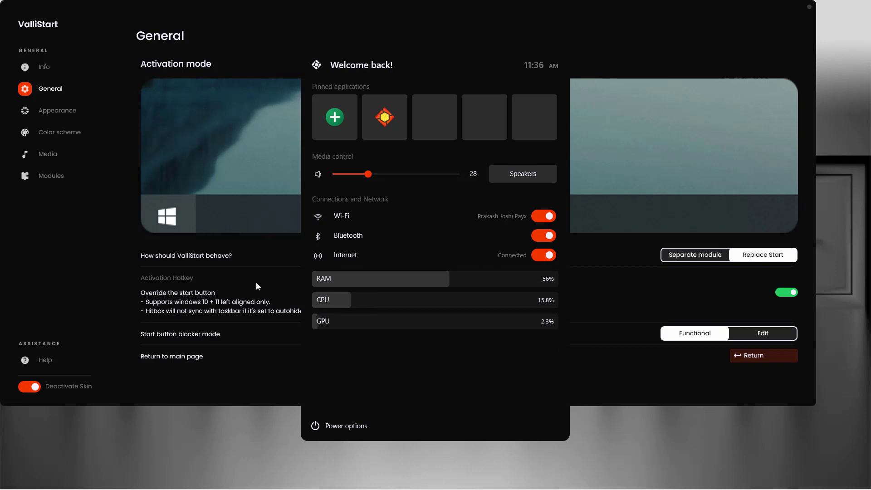
{"action": "key", "text": "super"}
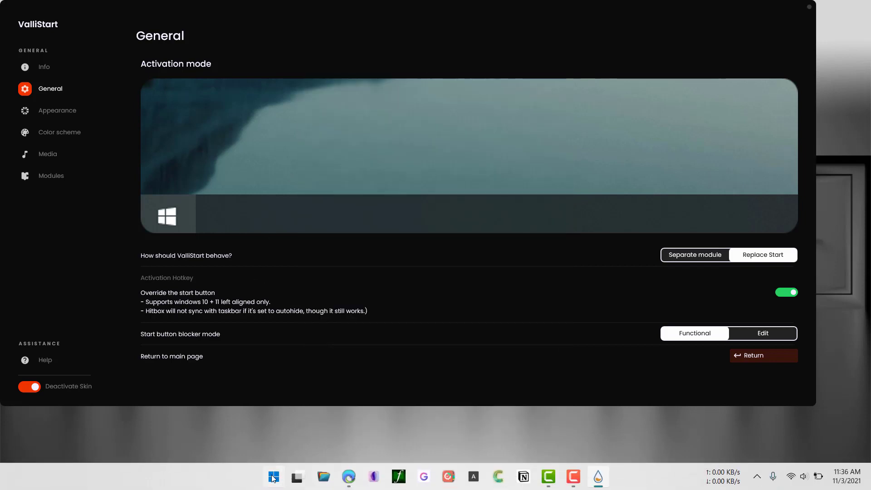
{"action": "left_click", "coordinate": [274, 479]}
{"action": "left_click", "coordinate": [246, 396]}
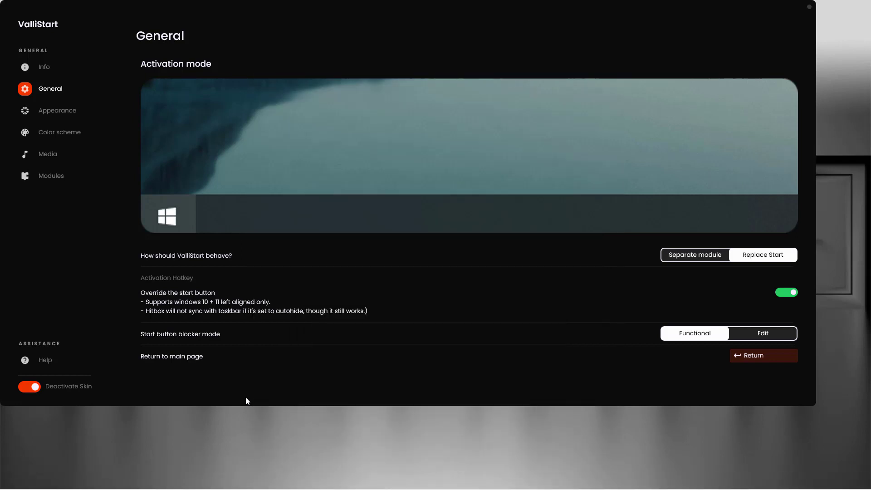
{"action": "key", "text": "super"}
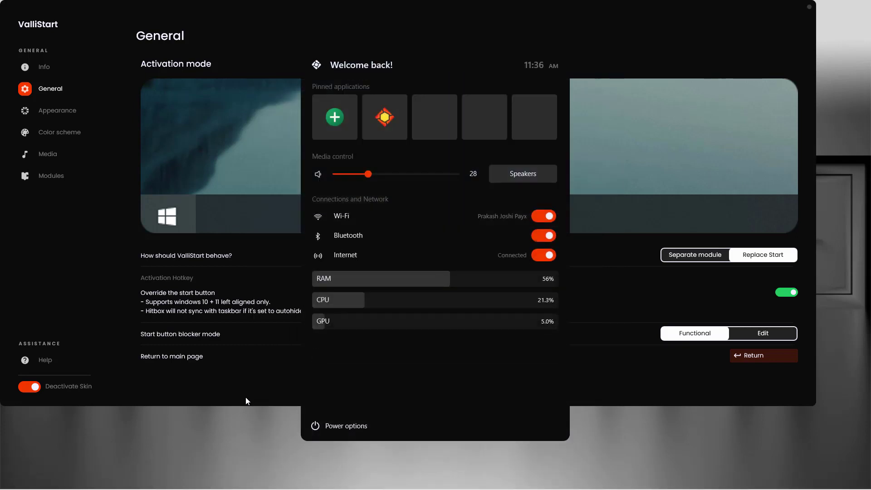
{"action": "key", "text": "super"}
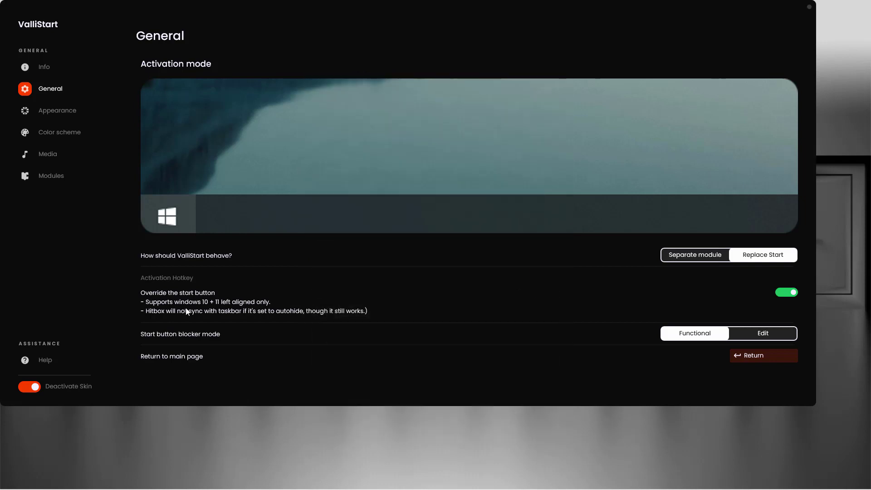
Keep the 12-hour clock, enable type-to-search, and test it by typing 'rain'.
{"action": "left_click", "coordinate": [764, 357]}
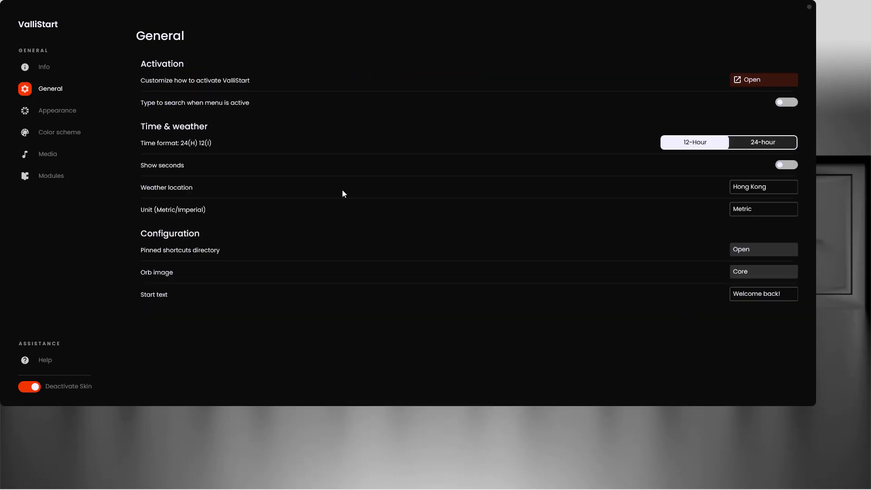
{"action": "left_click", "coordinate": [777, 144]}
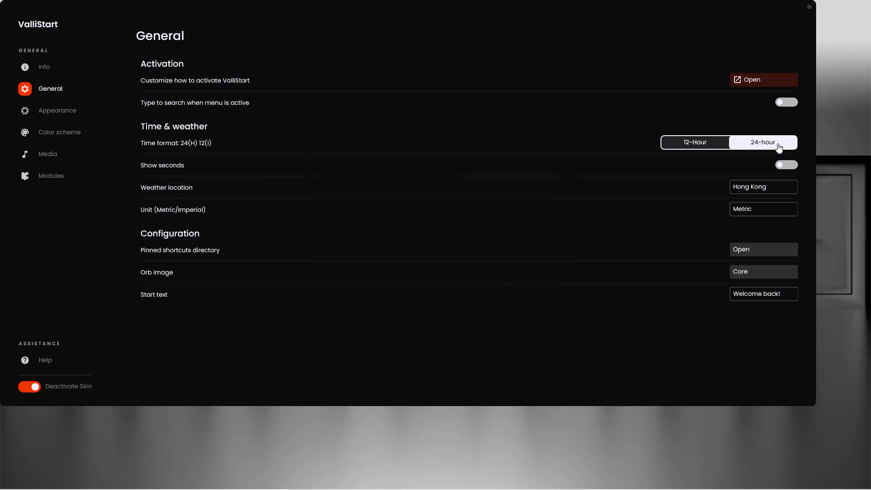
{"action": "left_click", "coordinate": [704, 145]}
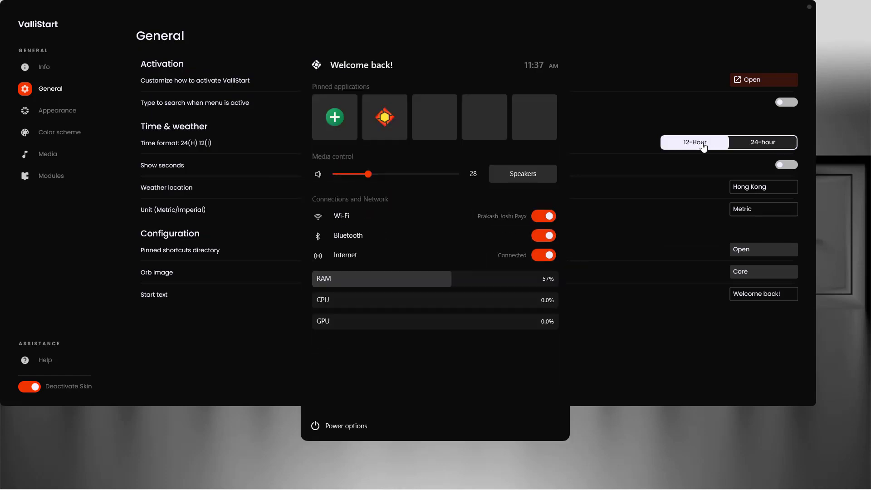
{"action": "left_click", "coordinate": [786, 103]}
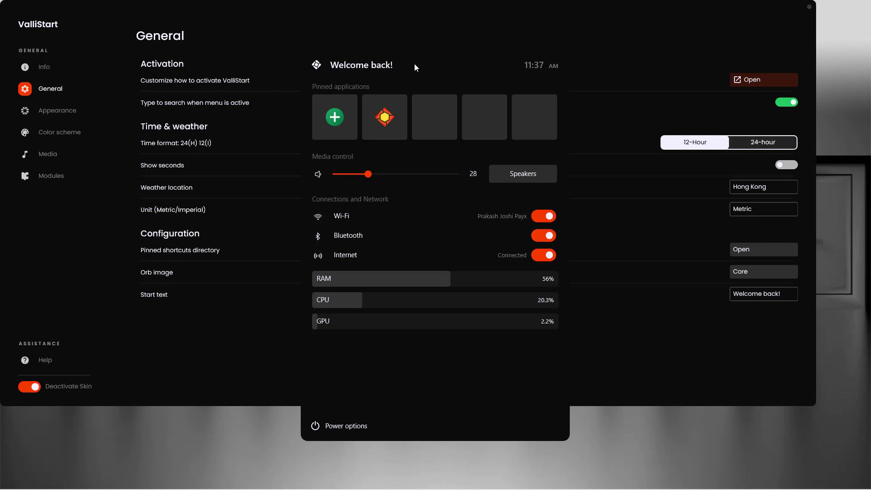
{"action": "type", "text": "rain"}
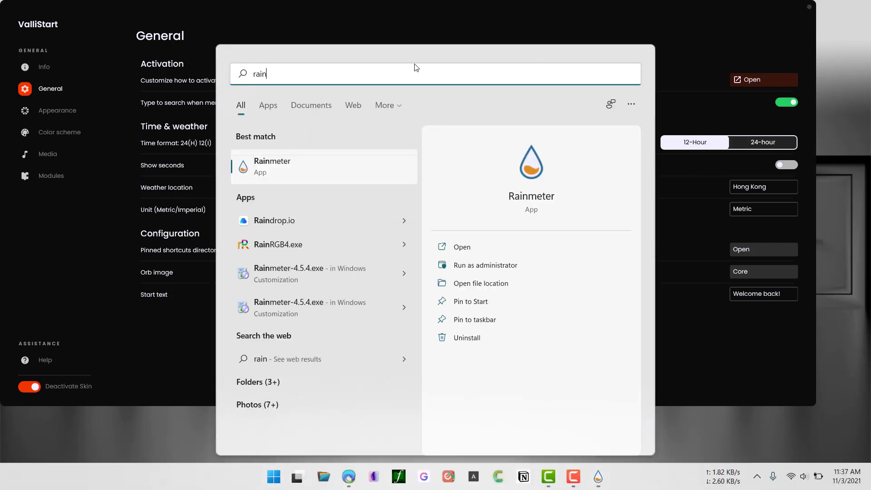
{"action": "left_click", "coordinate": [698, 181]}
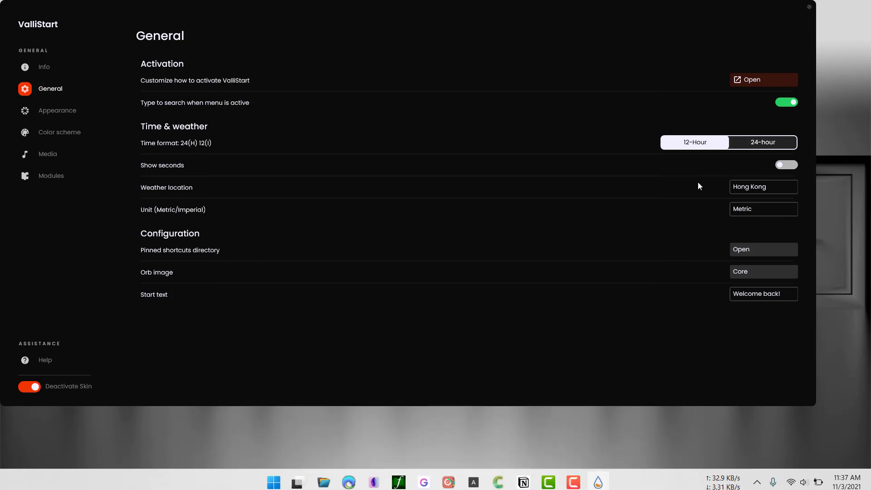
Open ValliStart's pinned-shortcuts folder and check the current menu.
{"action": "left_click", "coordinate": [742, 250]}
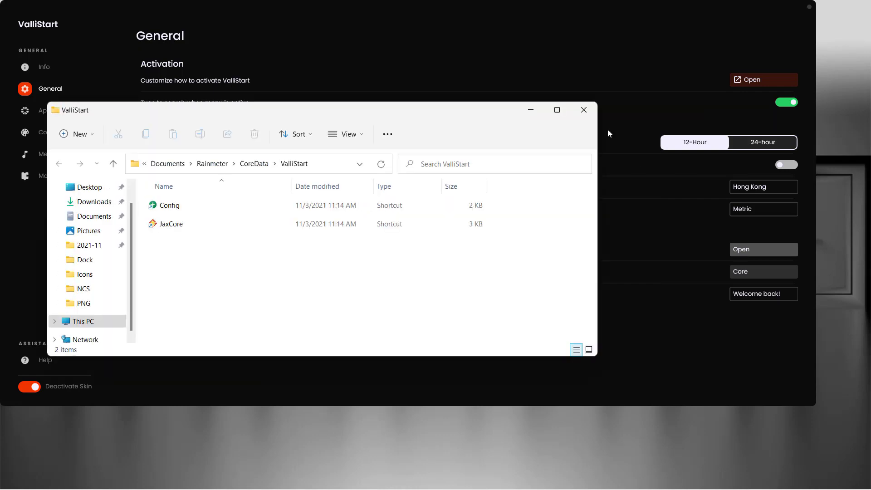
{"action": "left_click", "coordinate": [592, 112]}
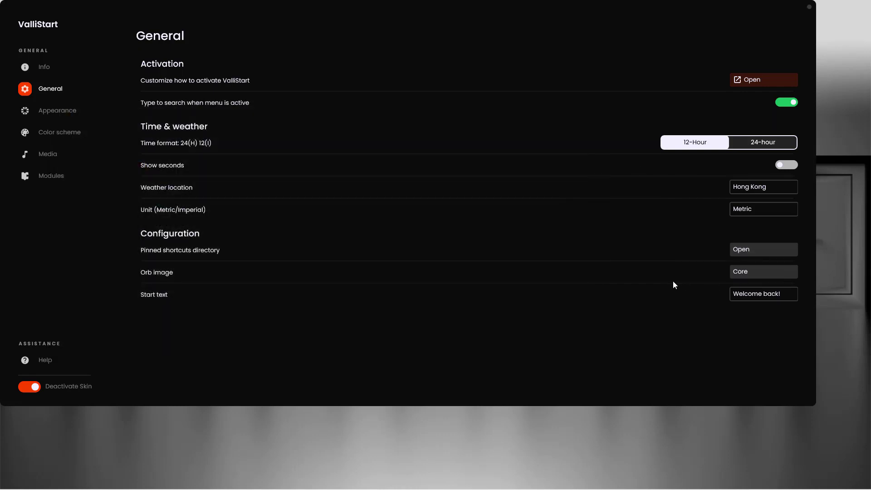
{"action": "key", "text": "super"}
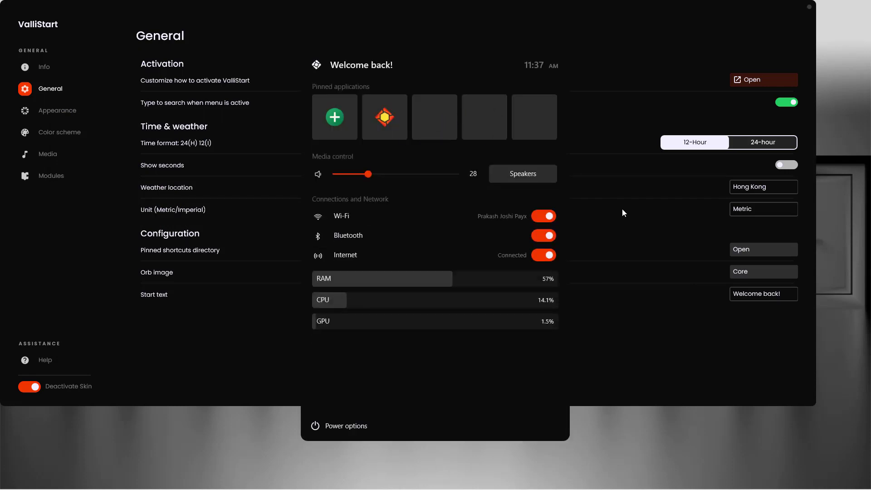
{"action": "left_click", "coordinate": [642, 235]}
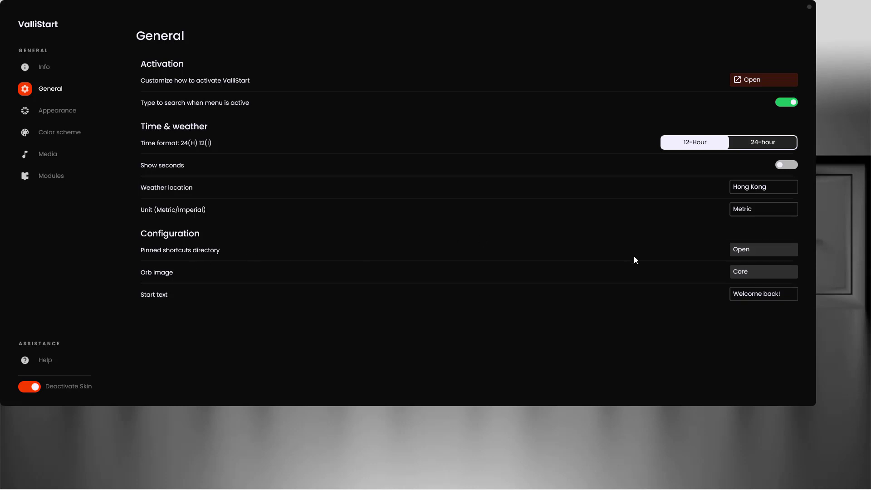
{"action": "left_click", "coordinate": [744, 250]}
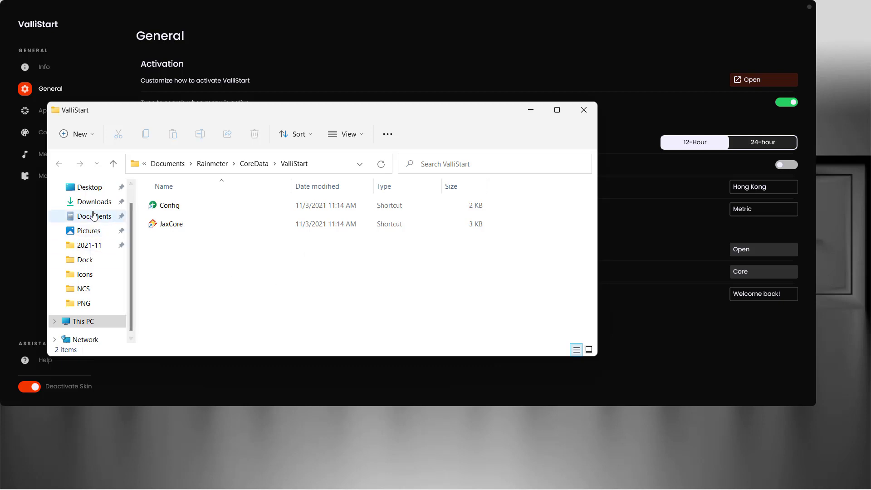
{"action": "scroll", "coordinate": [94, 195], "scroll_direction": "up", "scroll_amount": 1}
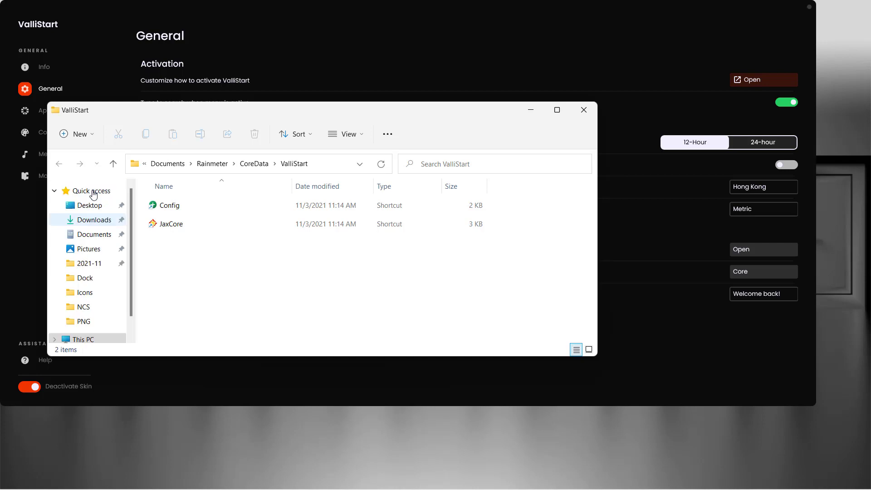
Copy the Discord shortcut from Desktop into the pinned folder and refresh the panel.
{"action": "left_click", "coordinate": [88, 204]}
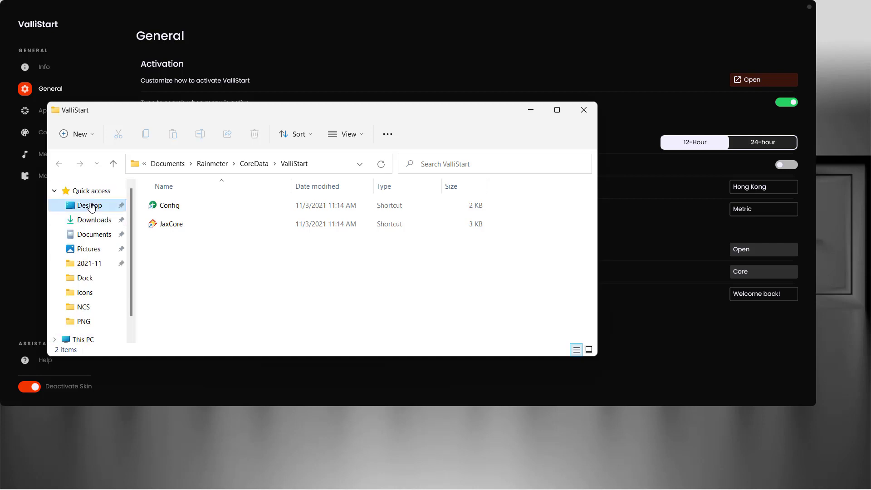
{"action": "left_click", "coordinate": [259, 241]}
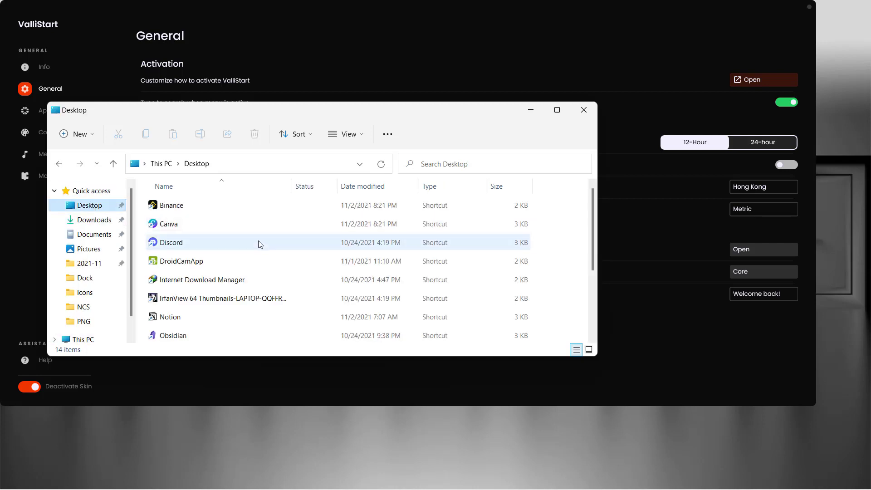
{"action": "right_click", "coordinate": [259, 243]}
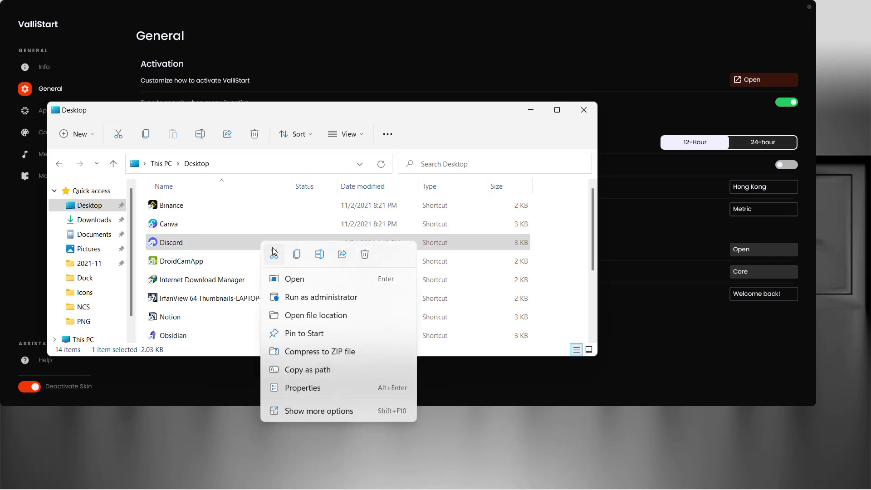
{"action": "left_click", "coordinate": [292, 259]}
{"action": "key", "text": "alt+Left"}
{"action": "key", "text": "ctrl+v"}
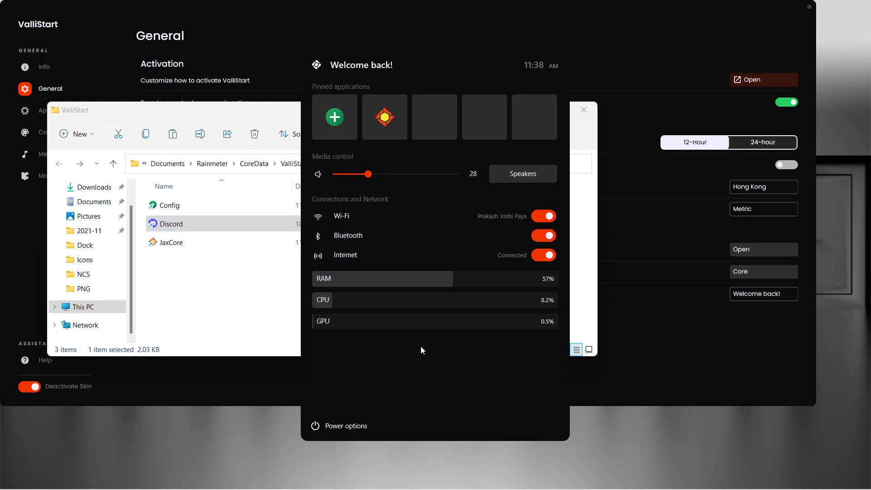
{"action": "right_click", "coordinate": [420, 347]}
{"action": "left_click", "coordinate": [442, 353]}
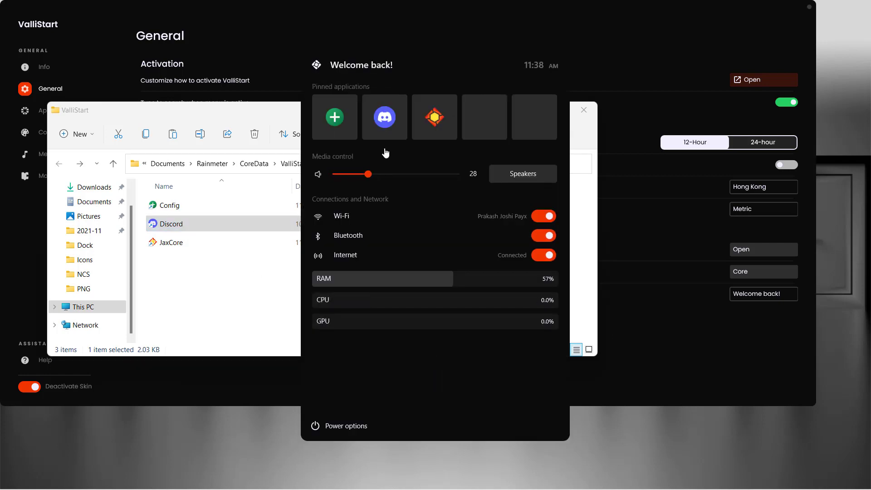
Try the Nord color scheme, settle on Blur, and preview the Start menu.
{"action": "left_click", "coordinate": [218, 217]}
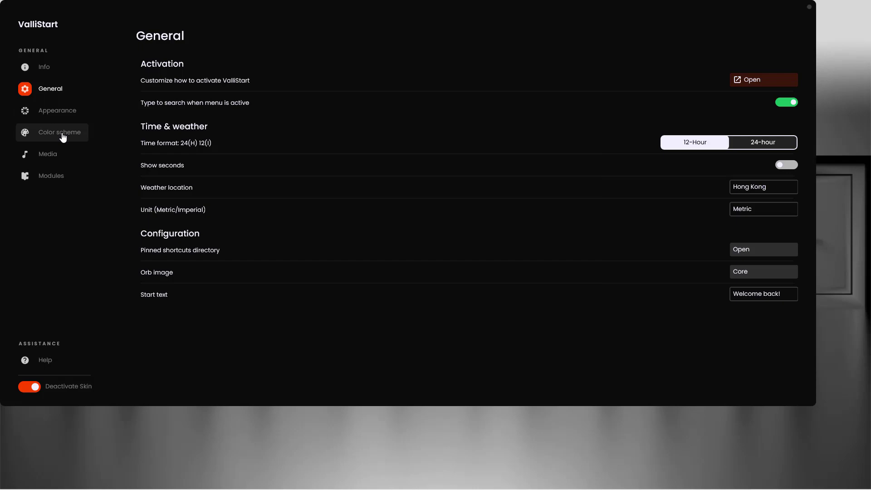
{"action": "left_click", "coordinate": [64, 135]}
{"action": "scroll", "coordinate": [222, 227], "scroll_direction": "down", "scroll_amount": 6}
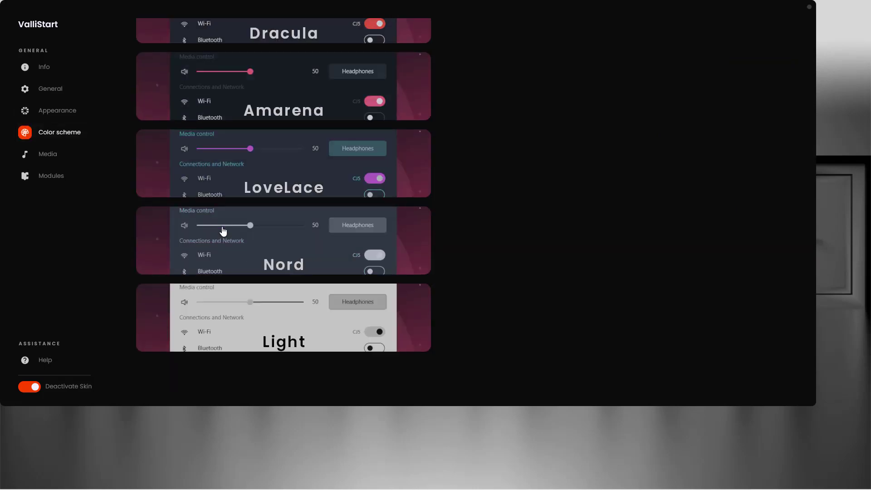
{"action": "left_click", "coordinate": [252, 252]}
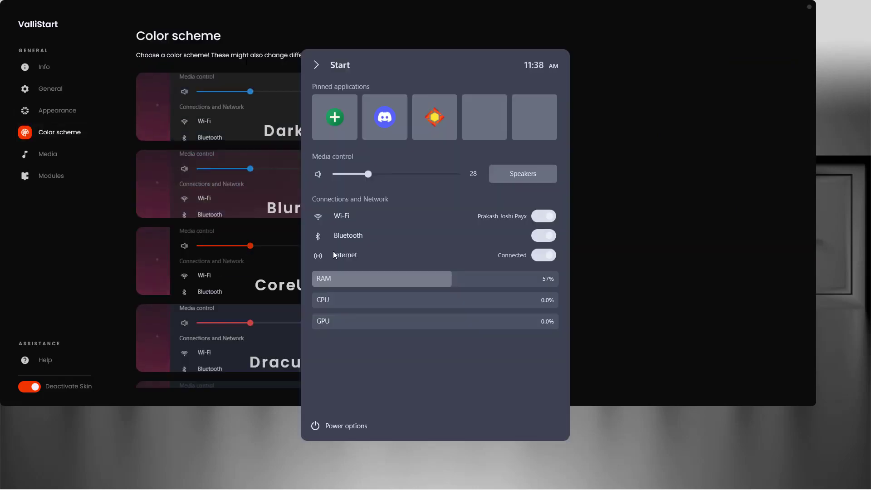
{"action": "left_click", "coordinate": [252, 187]}
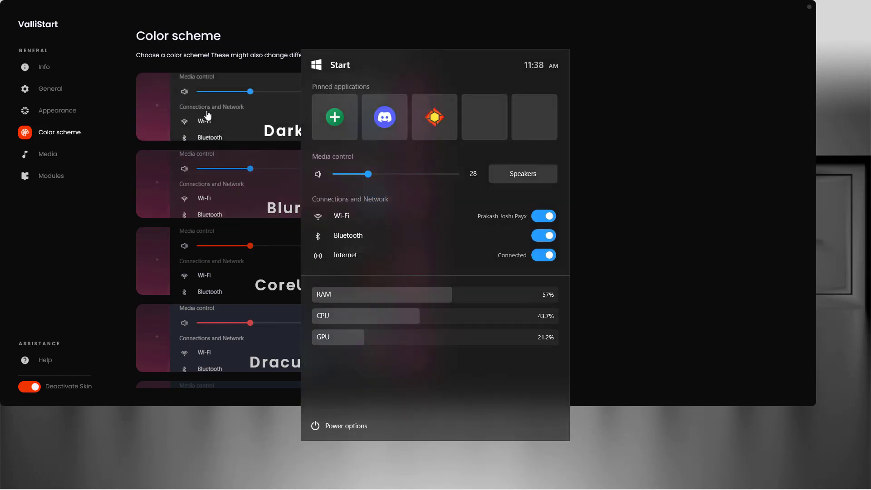
{"action": "left_click", "coordinate": [147, 183]}
{"action": "left_click", "coordinate": [53, 152]}
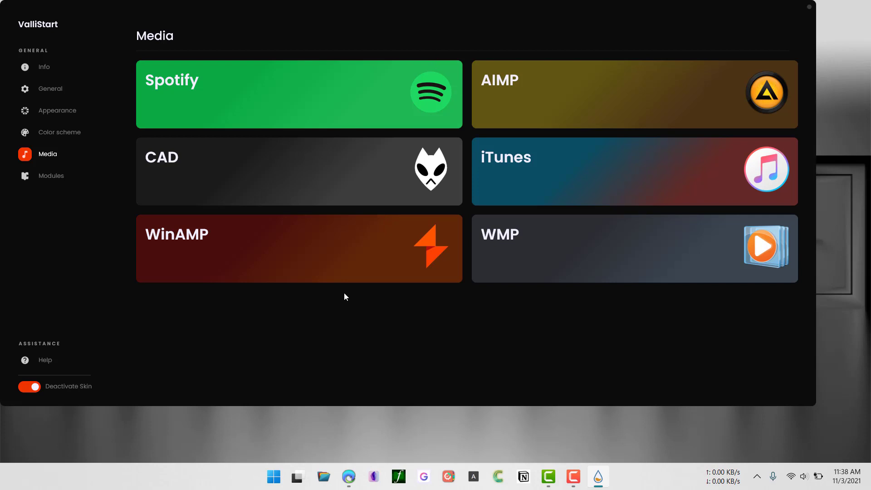
{"action": "key", "text": "super"}
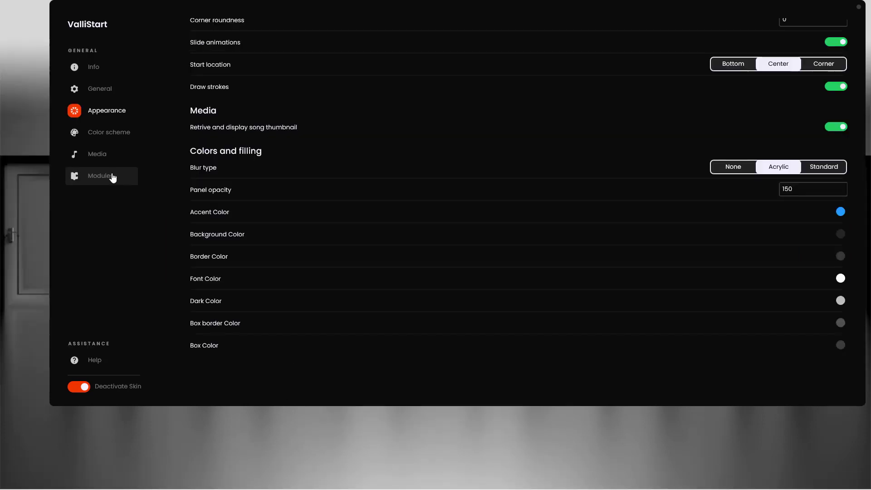
Set ValliStart's Box Color to dark red (850000) on the Appearance page.
{"action": "left_click", "coordinate": [112, 177]}
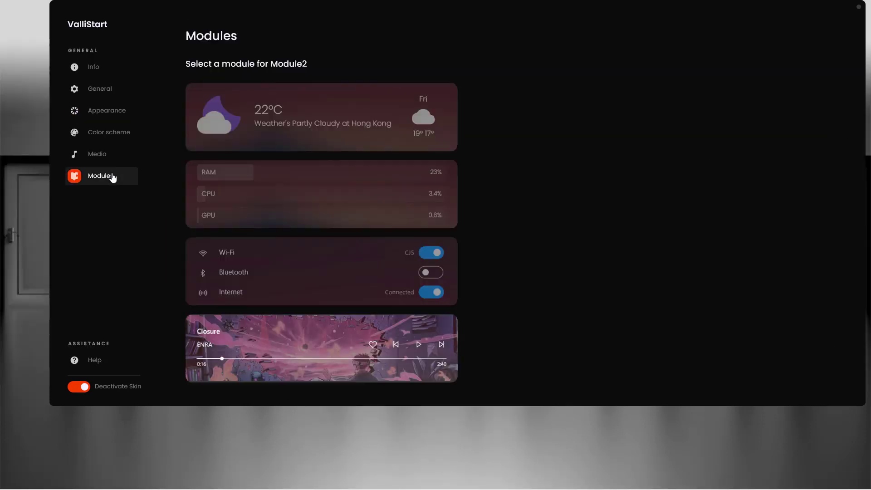
{"action": "left_click", "coordinate": [105, 111]}
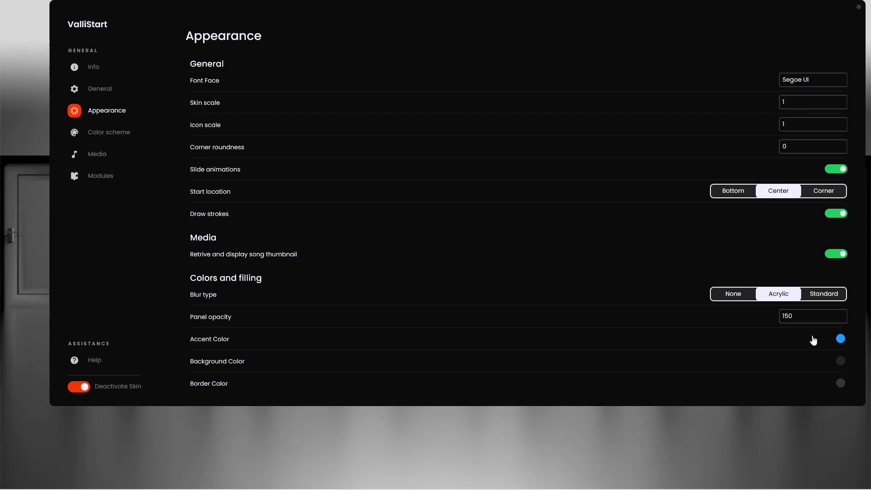
{"action": "scroll", "coordinate": [813, 340], "scroll_direction": "down", "scroll_amount": 3}
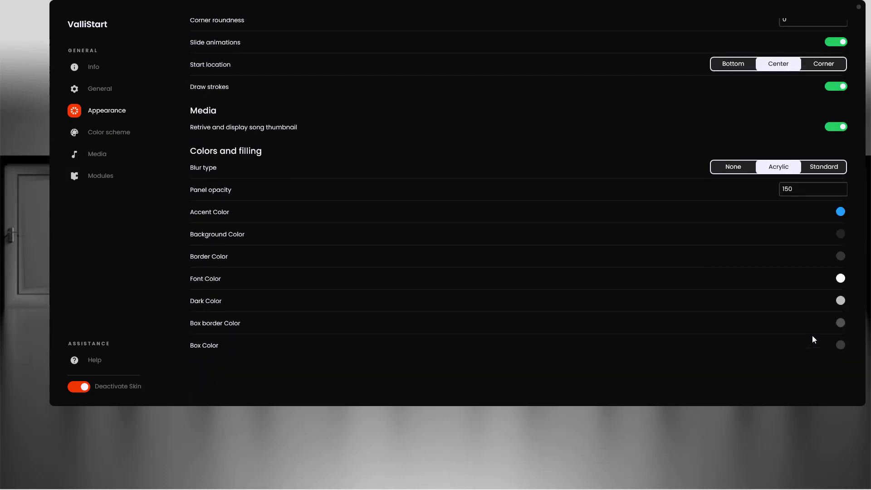
{"action": "left_click", "coordinate": [840, 346]}
{"action": "mouse_move", "coordinate": [472, 246]}
{"action": "left_mouse_down"}
{"action": "mouse_move", "coordinate": [475, 205]}
{"action": "mouse_move", "coordinate": [492, 220]}
{"action": "mouse_move", "coordinate": [486, 195]}
{"action": "left_mouse_up"}
{"action": "left_click", "coordinate": [488, 326]}
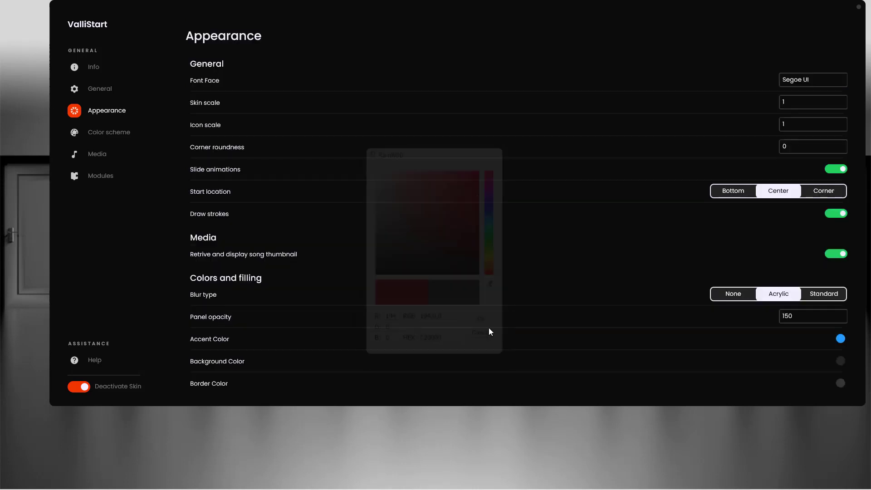
Preview the new box color in the Start menu, then reload the Appearance settings page.
{"action": "key", "text": "super"}
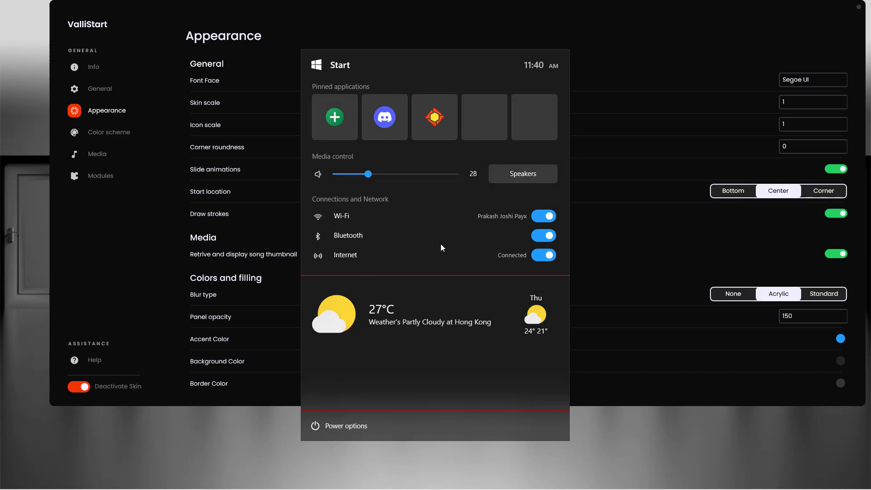
{"action": "left_click", "coordinate": [735, 348]}
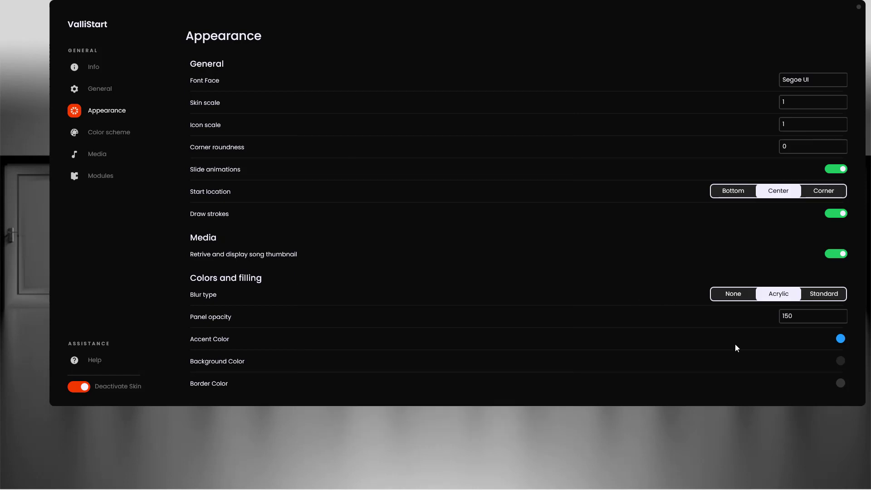
{"action": "scroll", "coordinate": [735, 348], "scroll_direction": "down", "scroll_amount": 3}
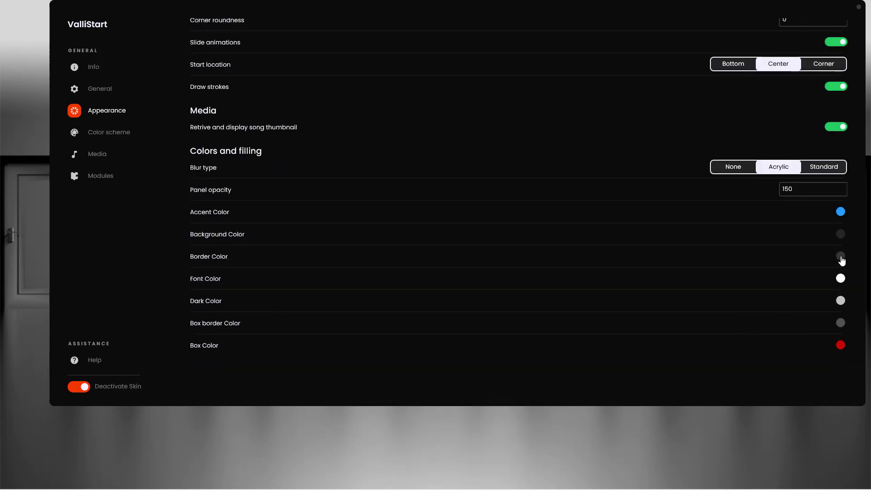
{"action": "left_click", "coordinate": [143, 114]}
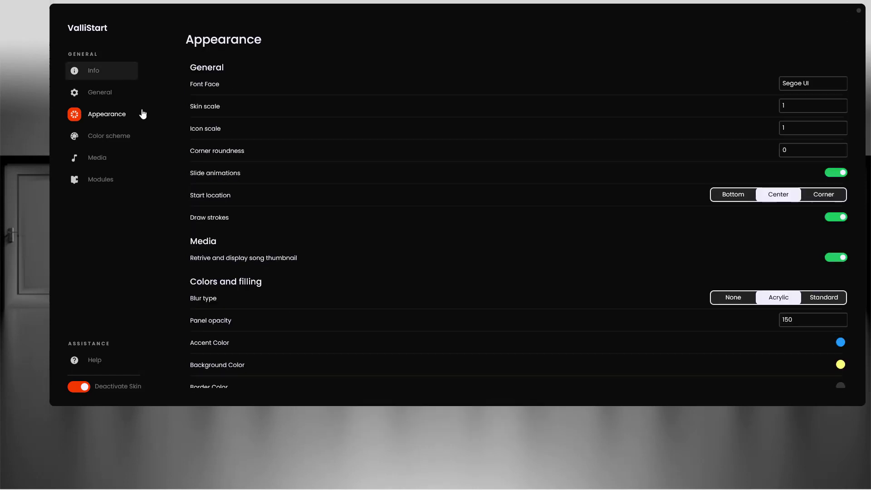
Close the ValliStart settings and JaxOriginals windows.
{"action": "left_click", "coordinate": [860, 9]}
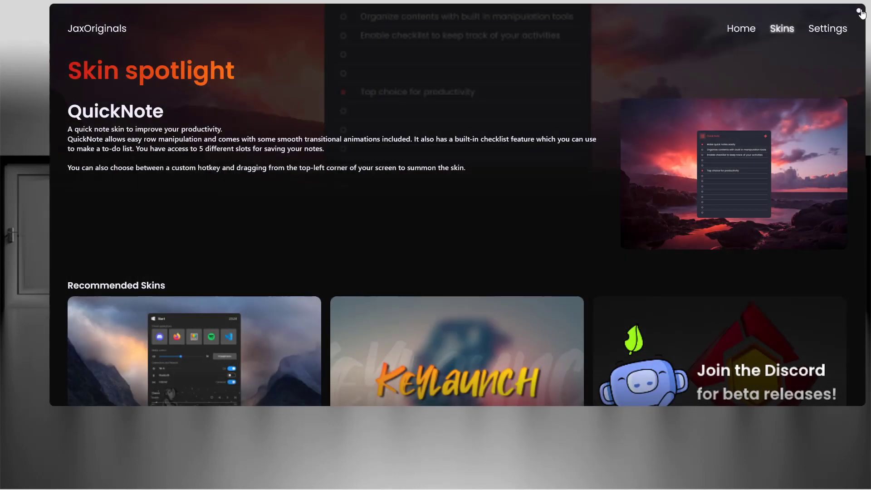
{"action": "left_click", "coordinate": [859, 11]}
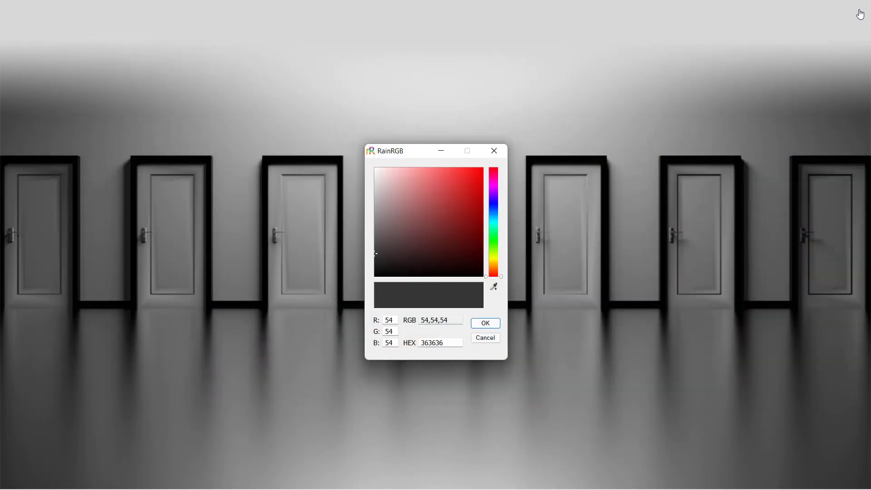